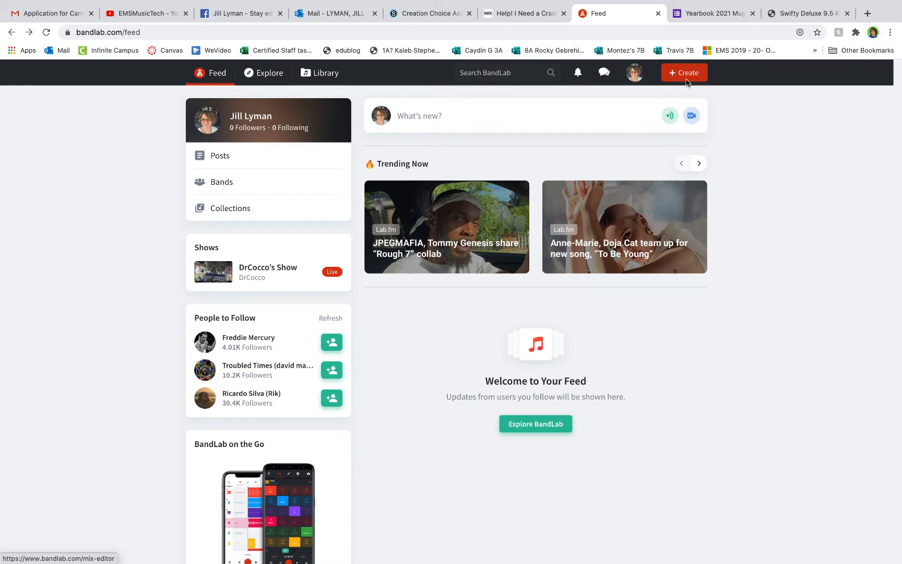
Create a new project and open the Country Trap pack from the loop library
left_click(686, 77)
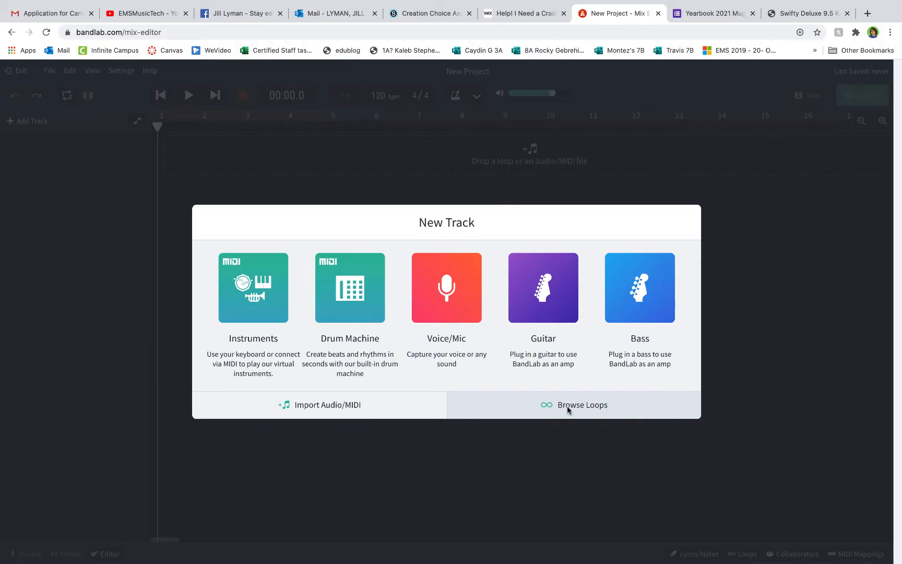
left_click(567, 406)
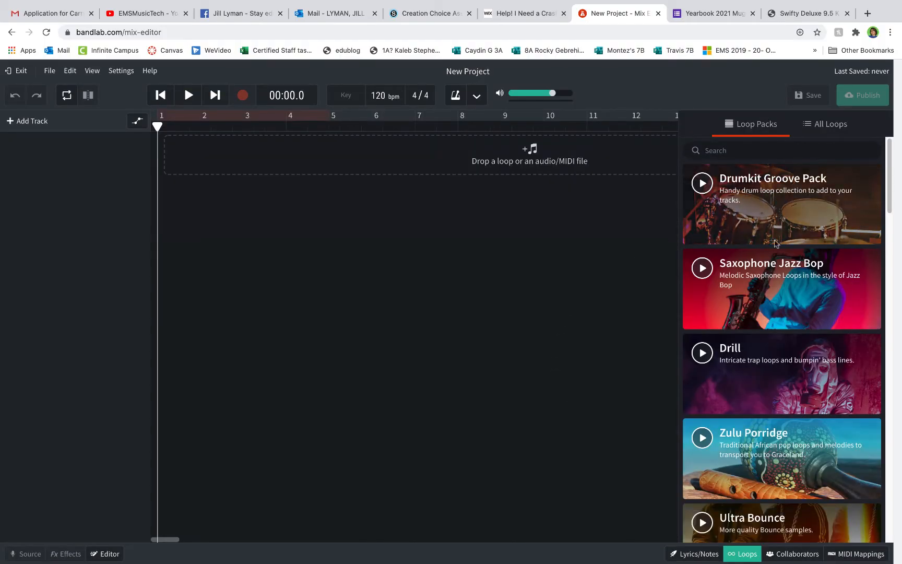
scroll(809, 365, "down", 4)
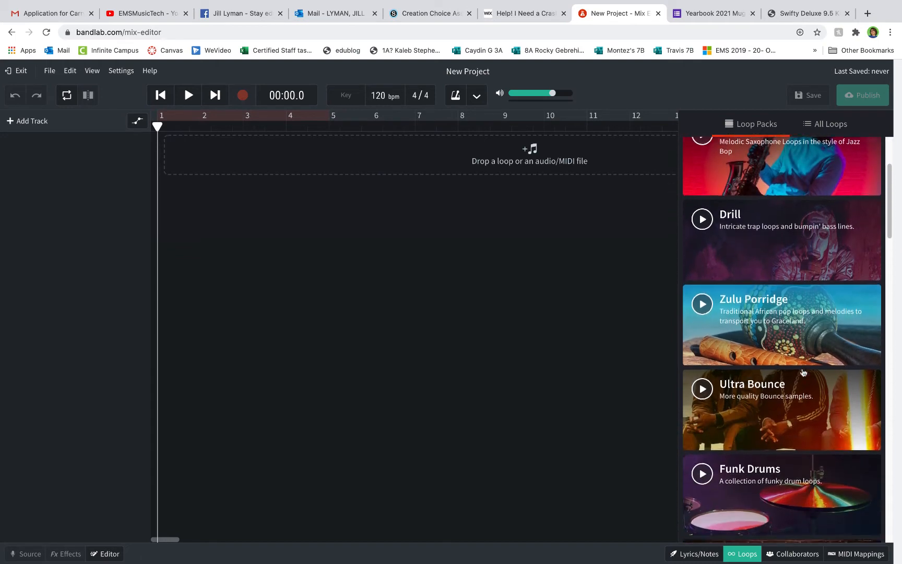
scroll(803, 372, "down", 5)
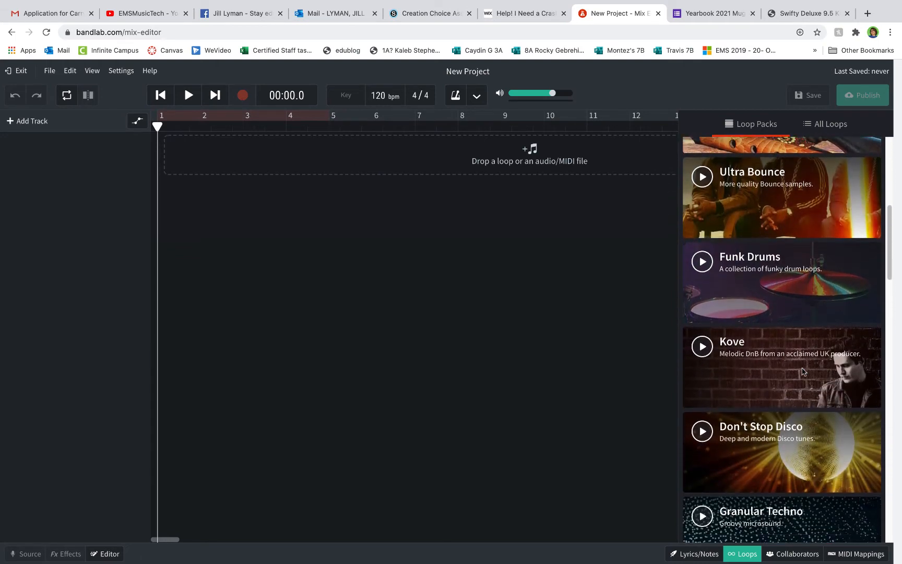
scroll(803, 372, "down", 2)
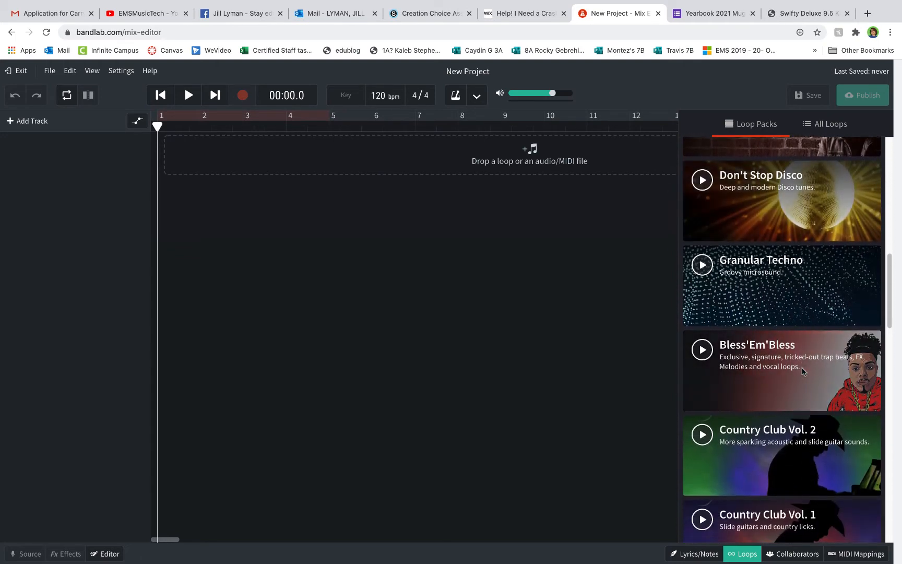
scroll(803, 372, "down", 2)
scroll(803, 372, "down", 5)
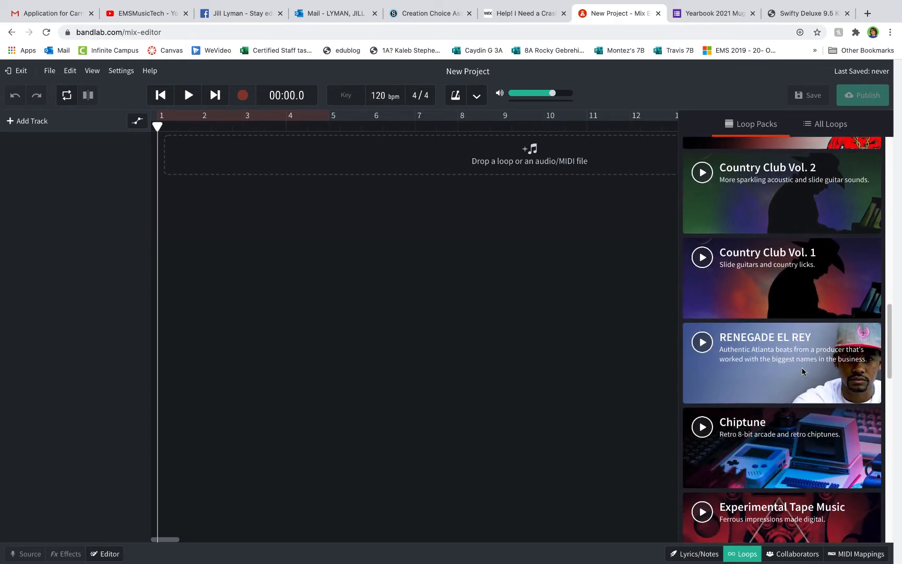
scroll(803, 372, "down", 8)
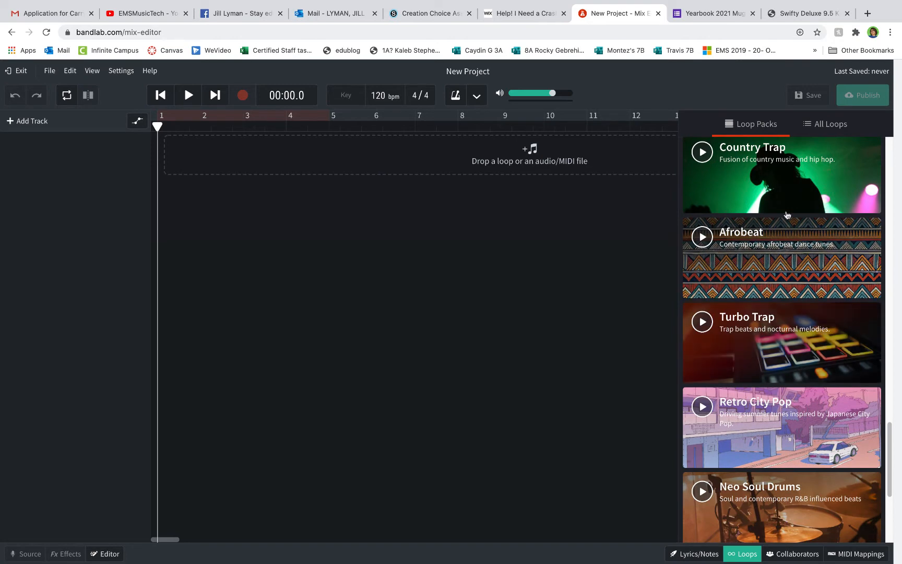
left_click(749, 178)
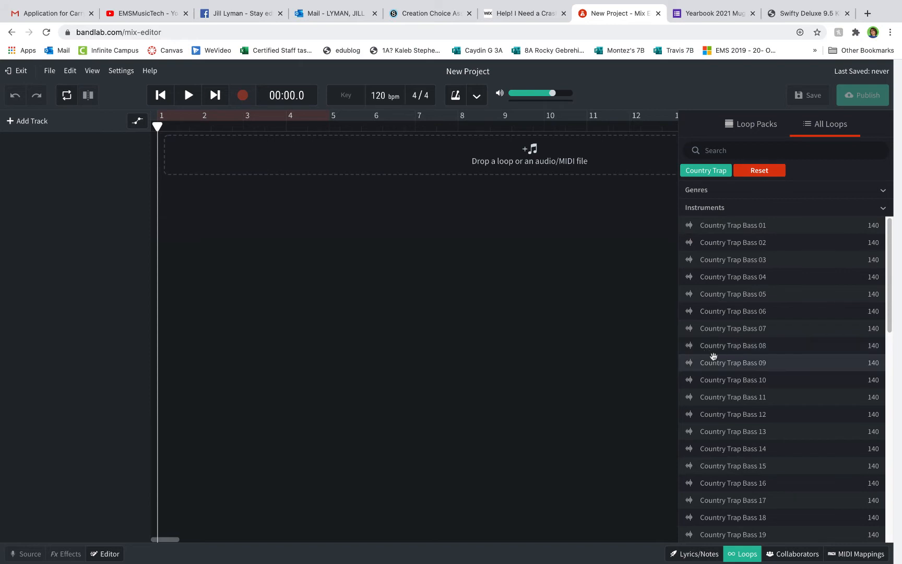
Preview the Country Trap Bass 08 loop and raise the system volume
left_click(689, 346)
key("XF86AudioRaiseVolume")
key("XF86AudioRaiseVolume")
key("XF86AudioRaiseVolume")
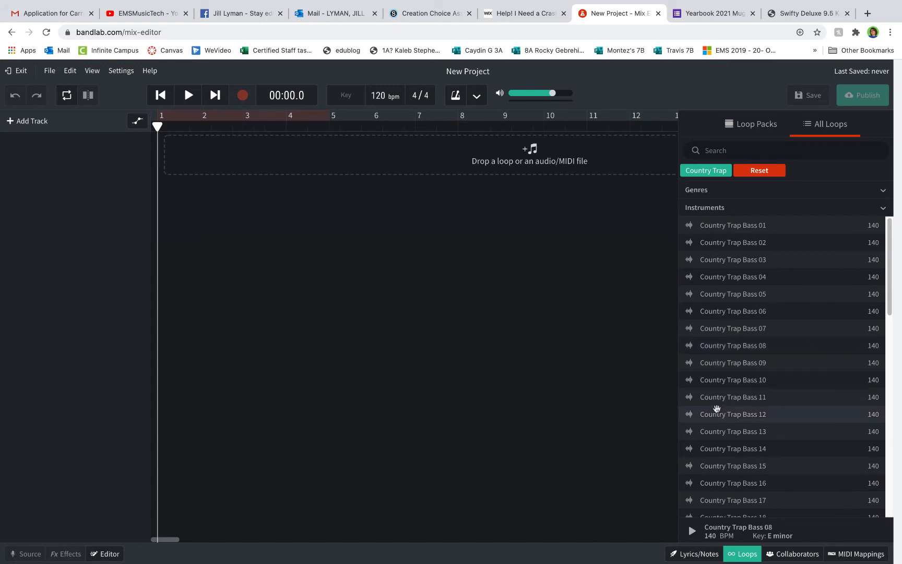
Preview Country Trap Drums 16, add it as a track with microphone access allowed, and align its clip with the start of bar 1
scroll(710, 409, "down", 10)
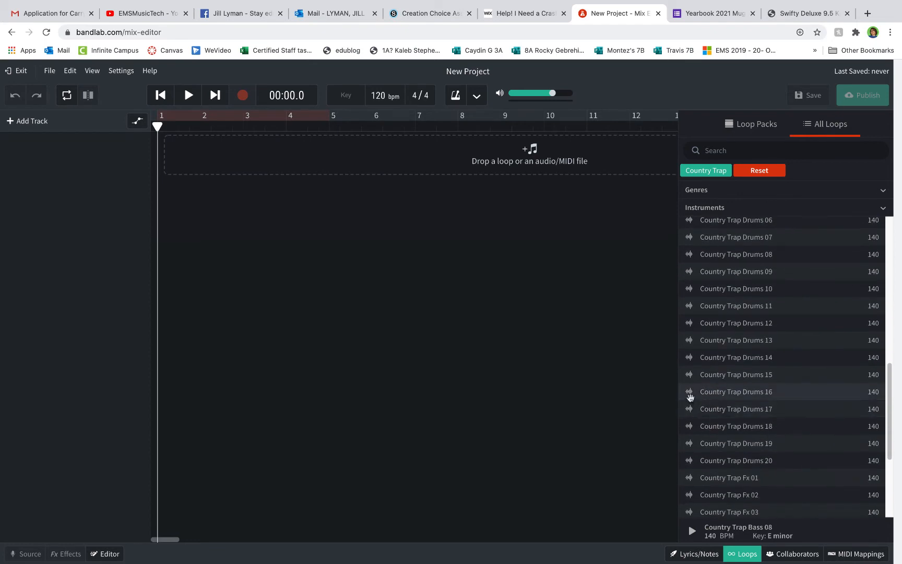
left_click(688, 392)
left_click_drag(718, 396, 171, 166)
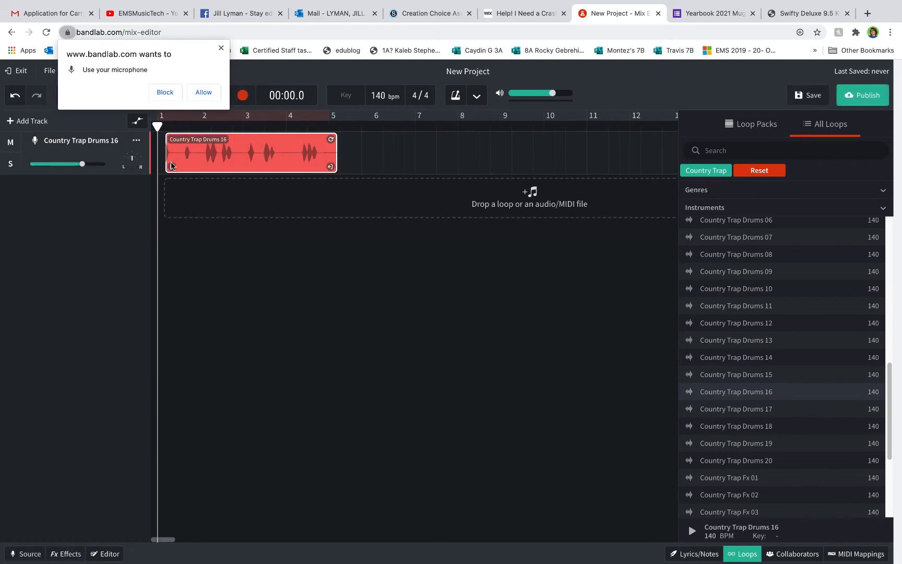
left_click(202, 94)
mouse_move(247, 140)
left_mouse_down()
mouse_move(522, 137)
mouse_move(230, 140)
left_mouse_up()
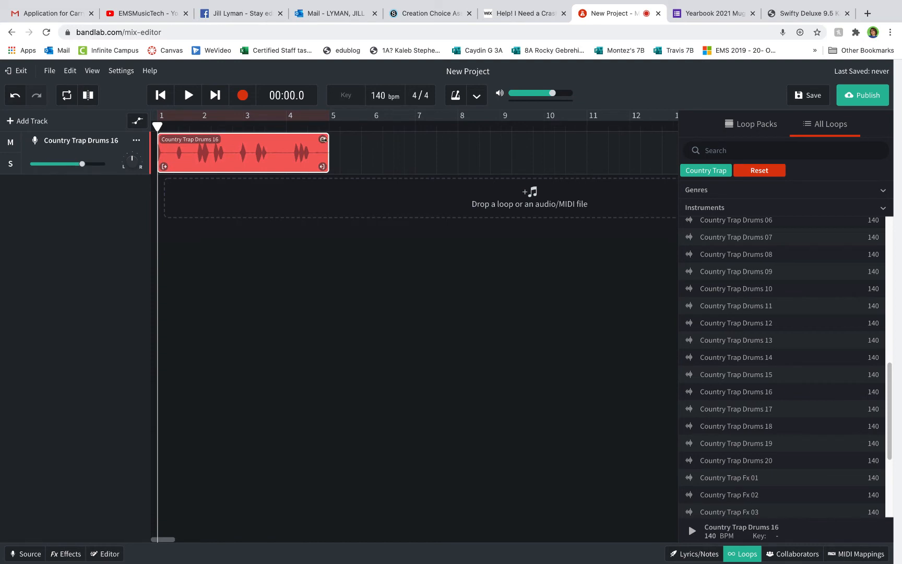
Extend the drum clip by looping it to about bar 12 and play back its beginning
left_click_drag(323, 139, 625, 130)
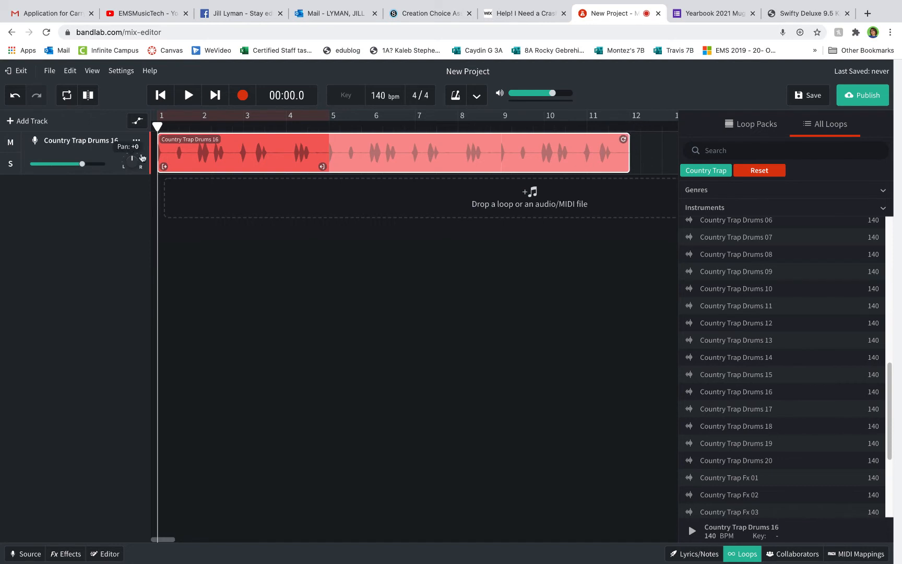
left_click(189, 95)
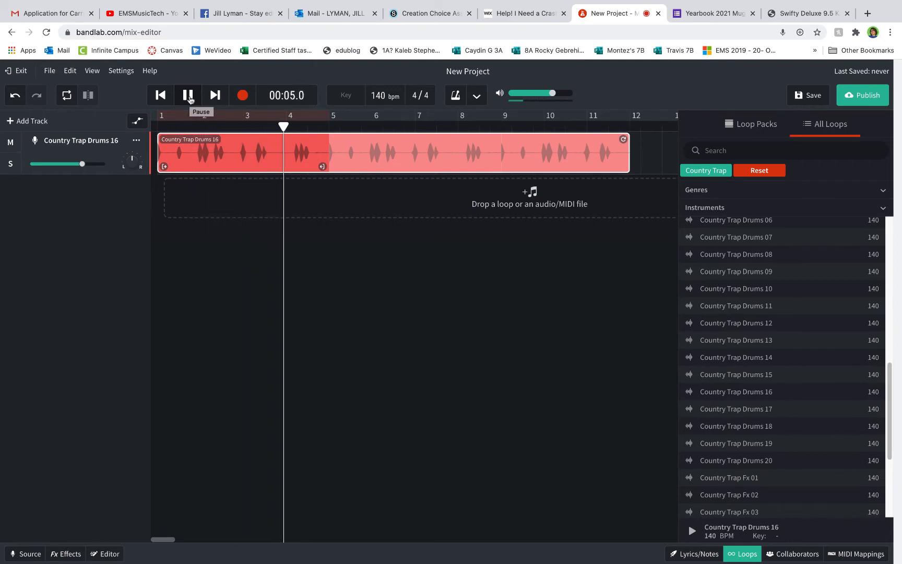
left_click(188, 97)
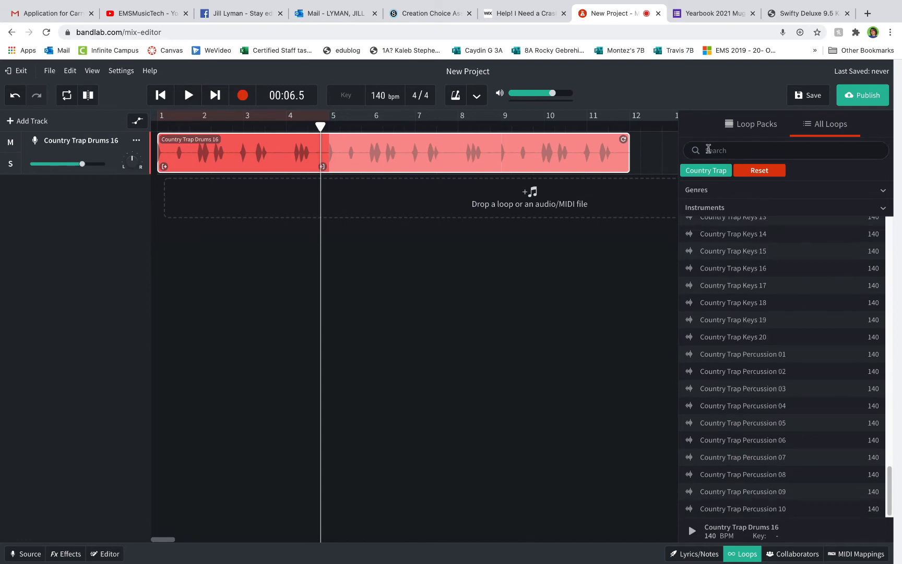
Search the Country Trap loops for "guitar", preview Country Trap Guitar 15 and place it on a new track starting just after bar 4
left_click(708, 149)
type("gui")
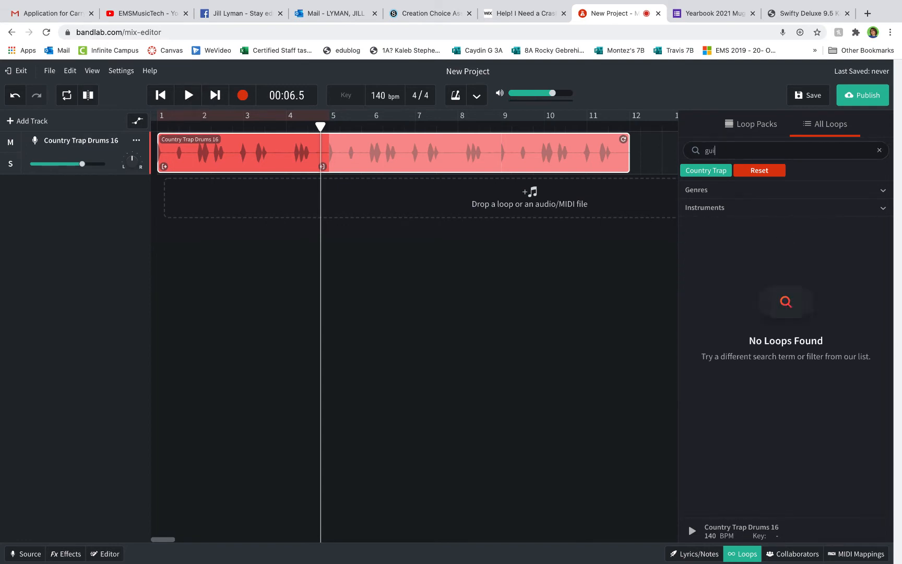
type("tar")
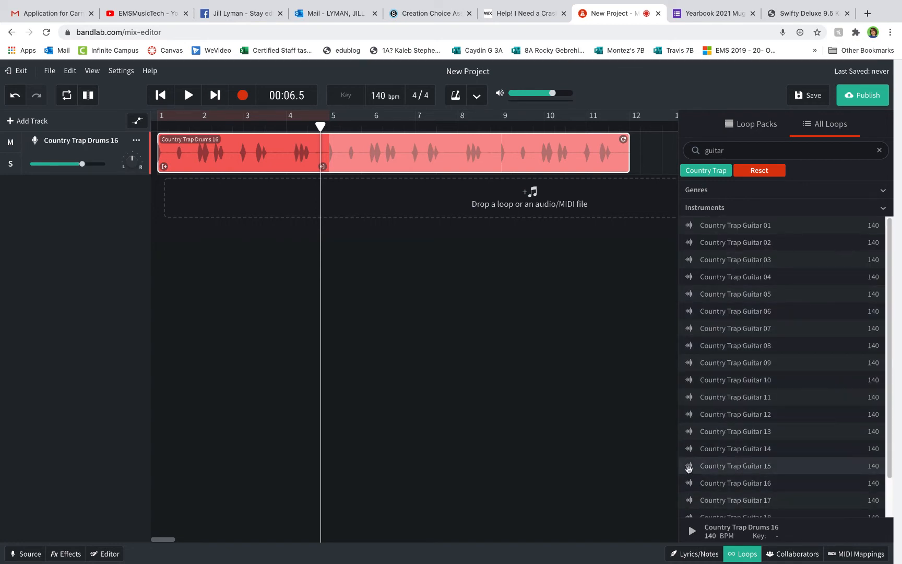
left_click(689, 466)
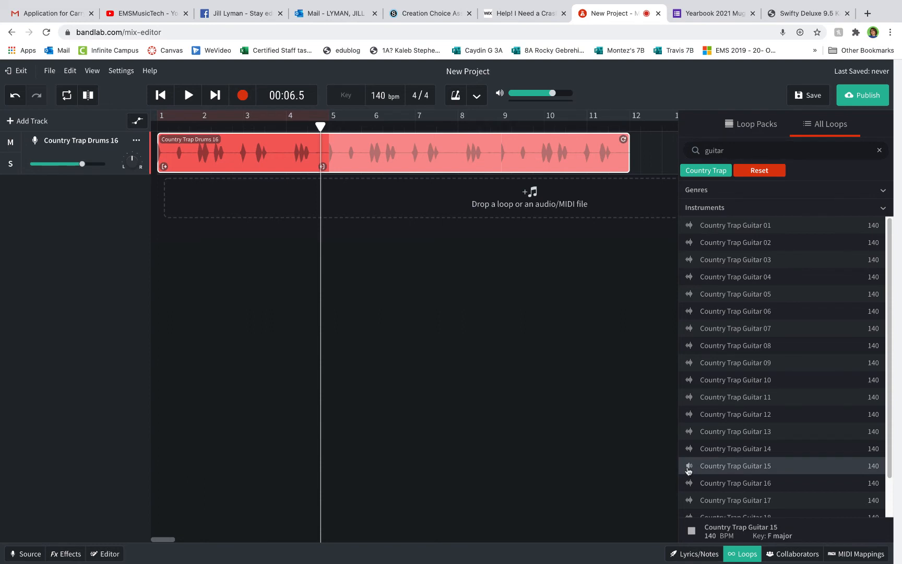
left_click_drag(688, 469, 284, 196)
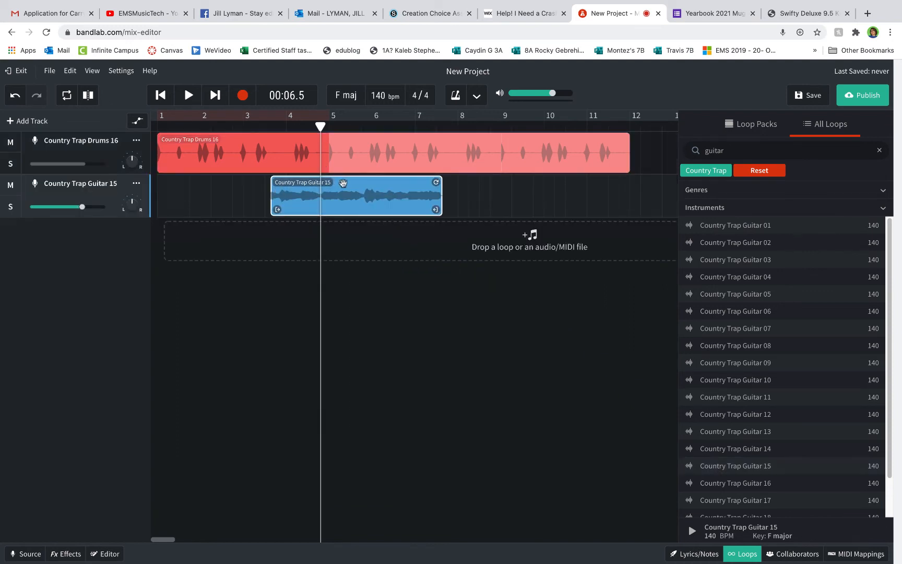
left_click_drag(343, 183, 366, 203)
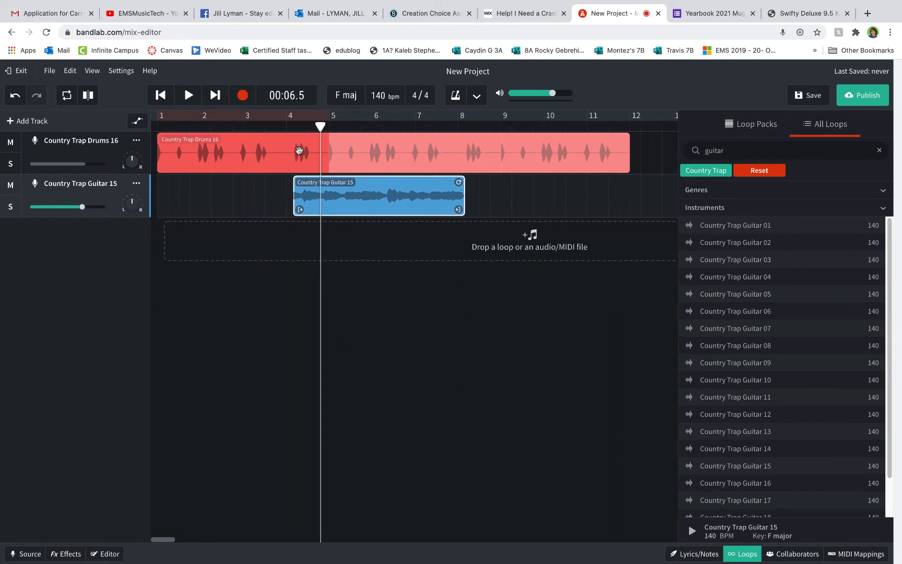
Play both tracks from the beginning and move the guitar clip earlier to start shortly after bar 3
left_click(160, 95)
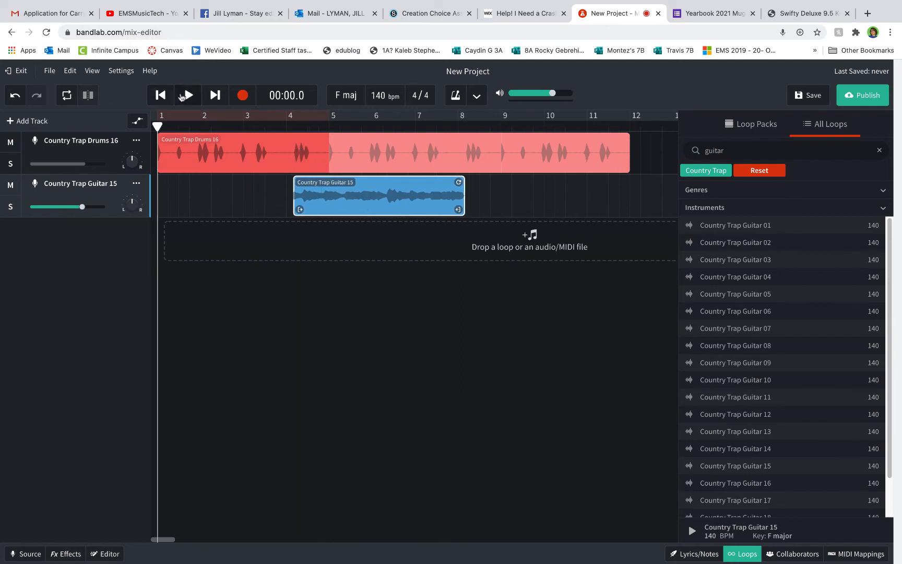
left_click(182, 96)
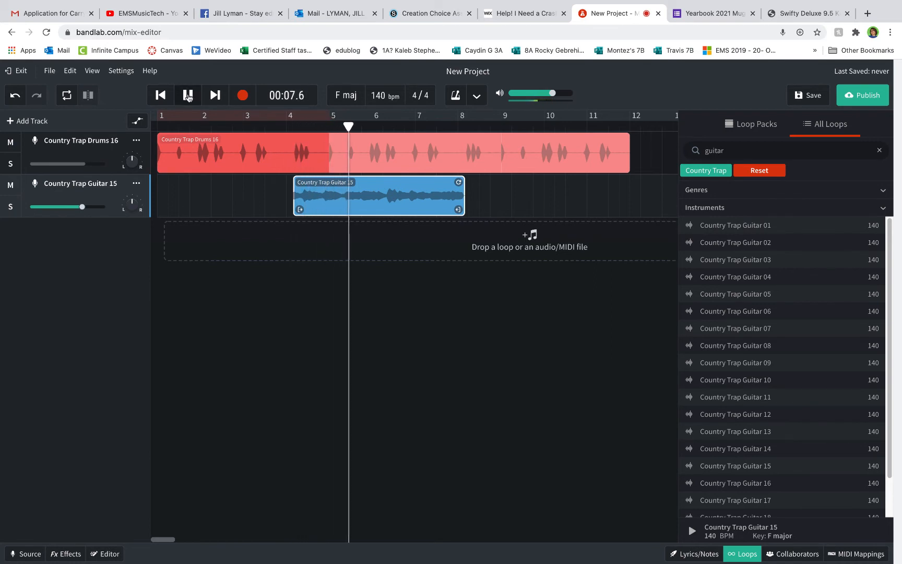
left_click(188, 95)
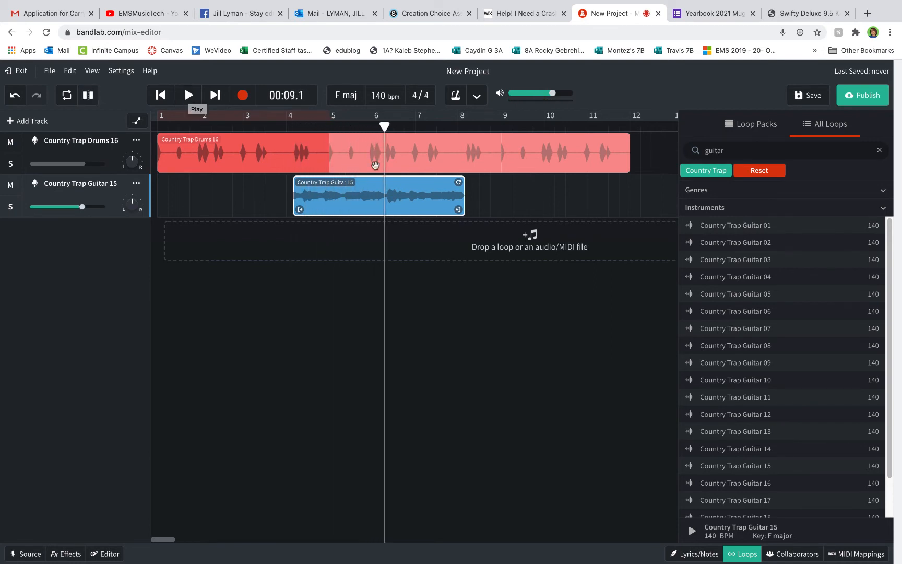
left_click_drag(376, 192, 340, 192)
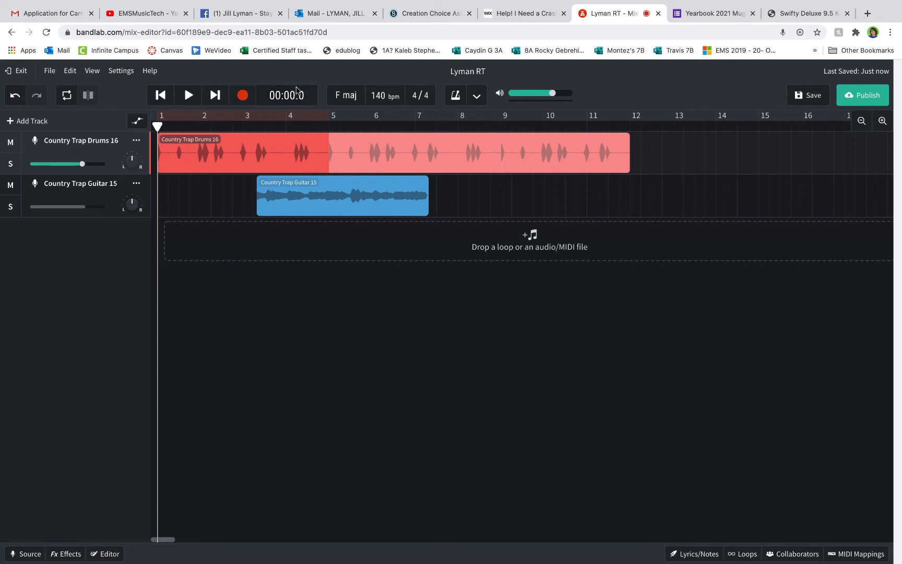
Play the opening of the project briefly and switch the timeline ruler to Minutes and seconds
left_click(189, 96)
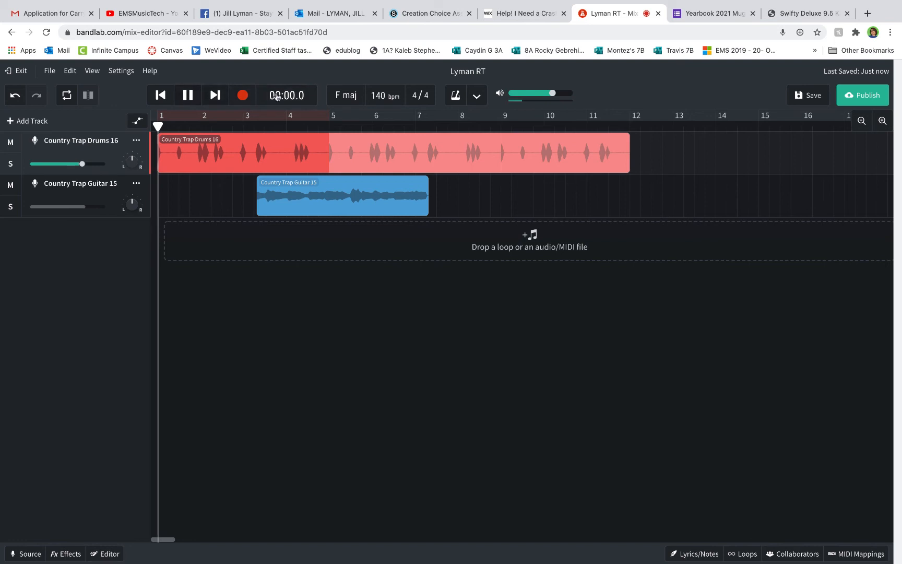
left_click(188, 95)
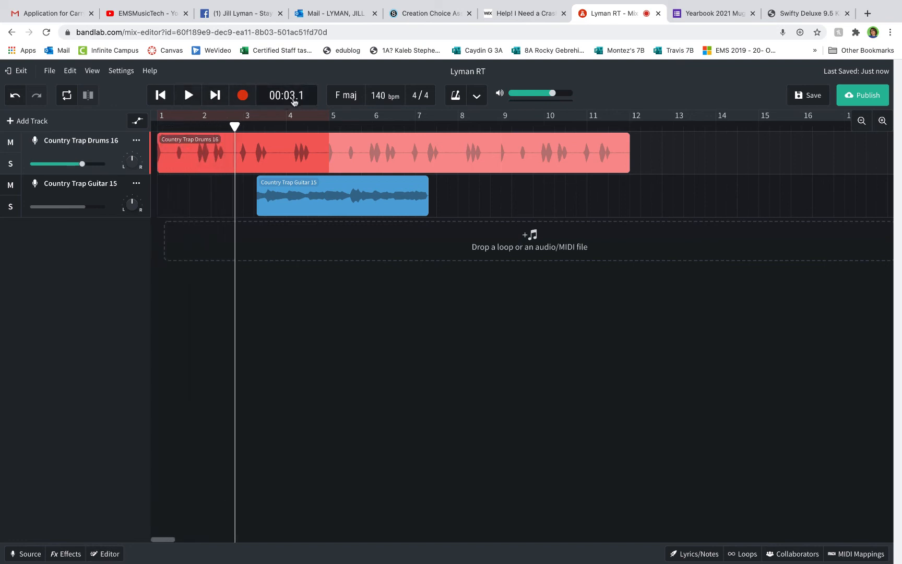
right_click(344, 120)
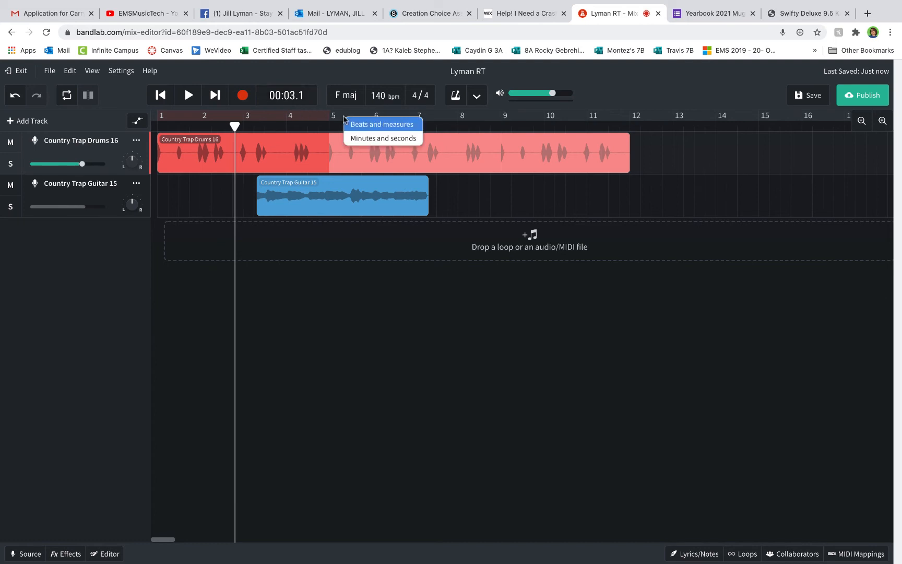
left_click(366, 139)
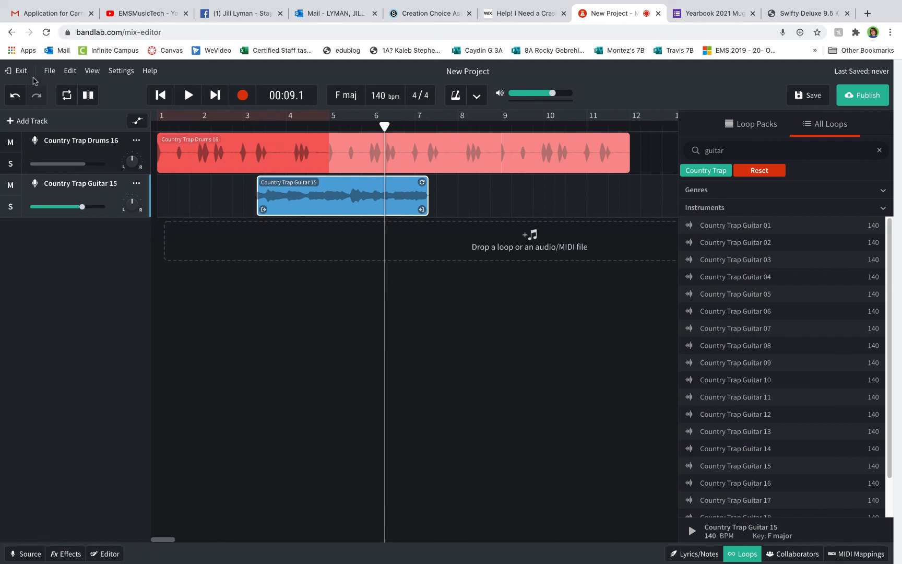
Save the project and rename it with the creator's last name followed by "RT"
left_click(49, 74)
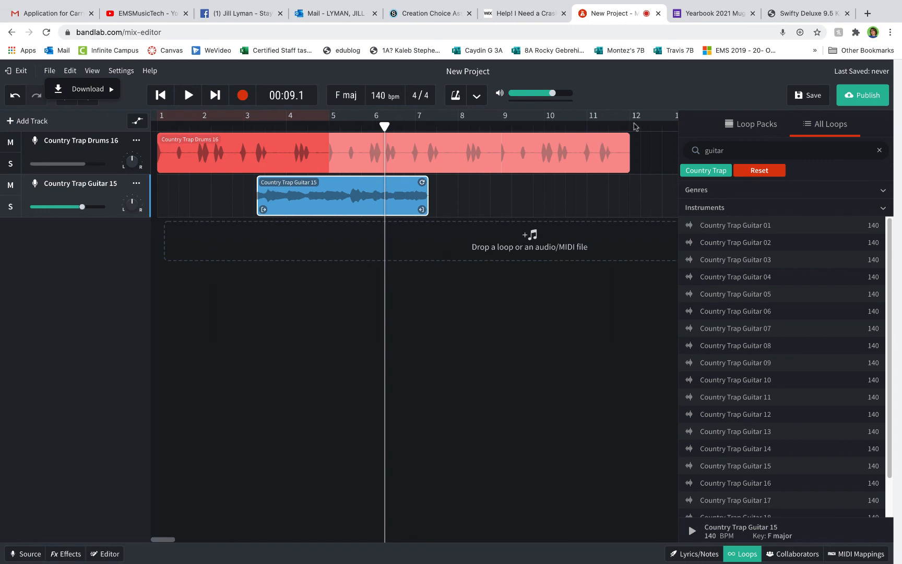
left_click(821, 97)
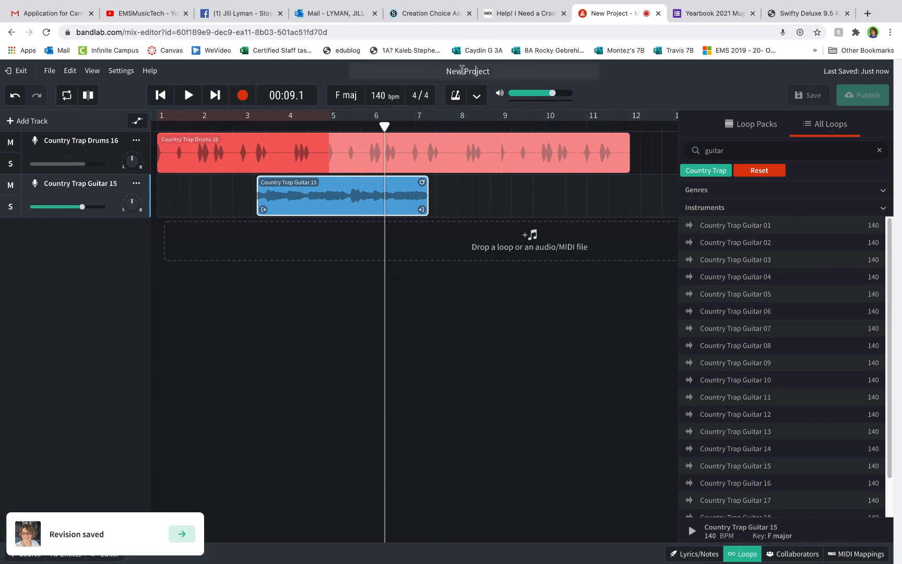
left_click_drag(444, 70, 518, 75)
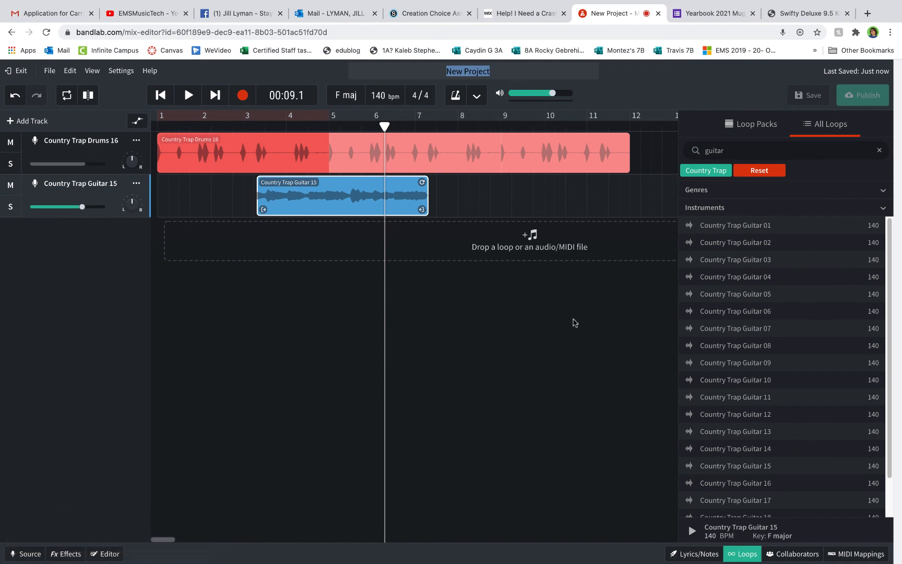
type("L")
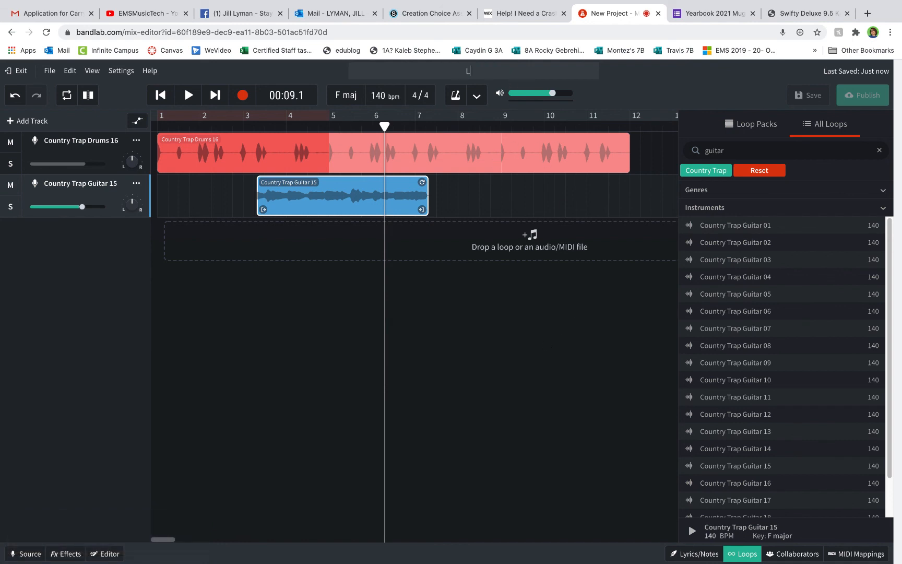
type("yman ?")
key("BackSpace")
key("BackSpace")
key("BackSpace")
key("BackSpace")
key("BackSpace")
key("BackSpace")
key("BackSpace")
type("Lyman RT")
key("Return")
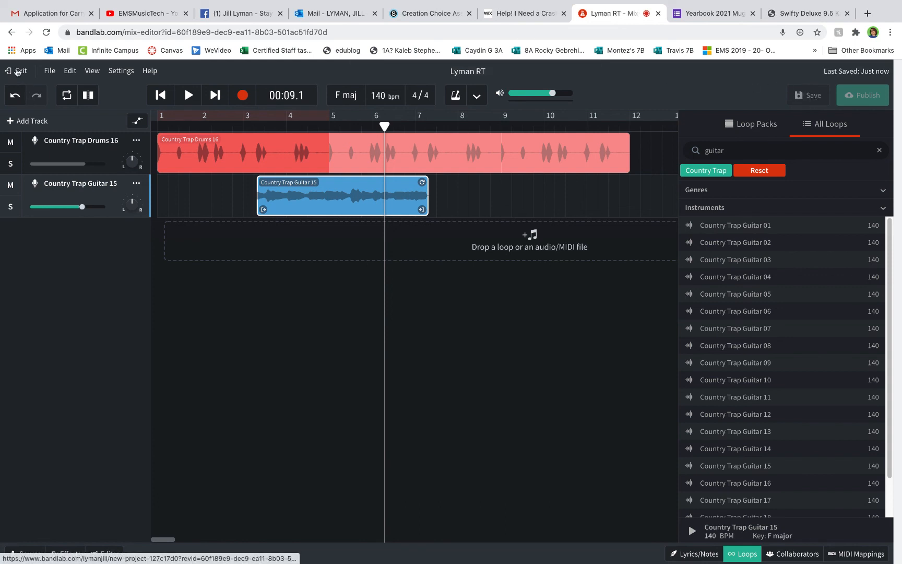
Exit the editor to the saved project's page and look over its details
left_click(18, 71)
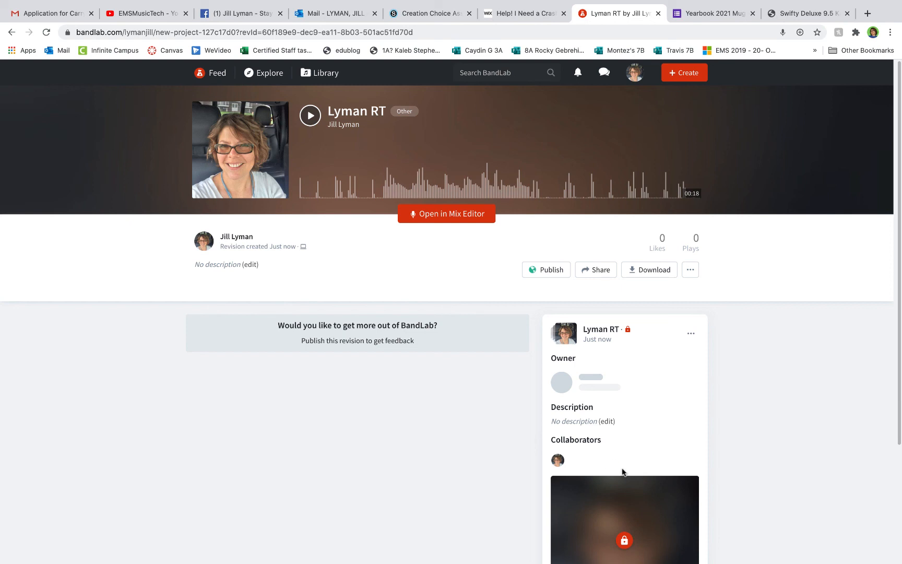
scroll(622, 471, "down", 2)
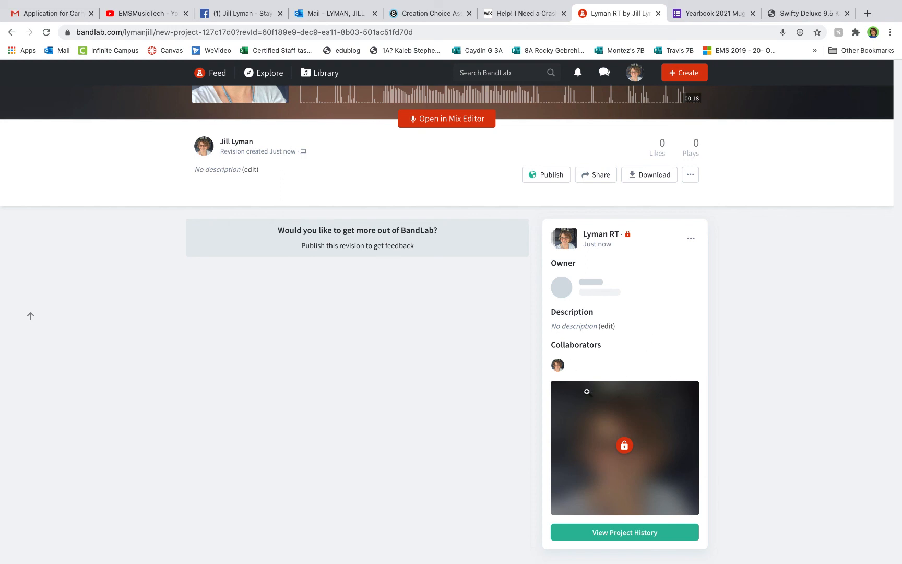
scroll(607, 359, "up", 3)
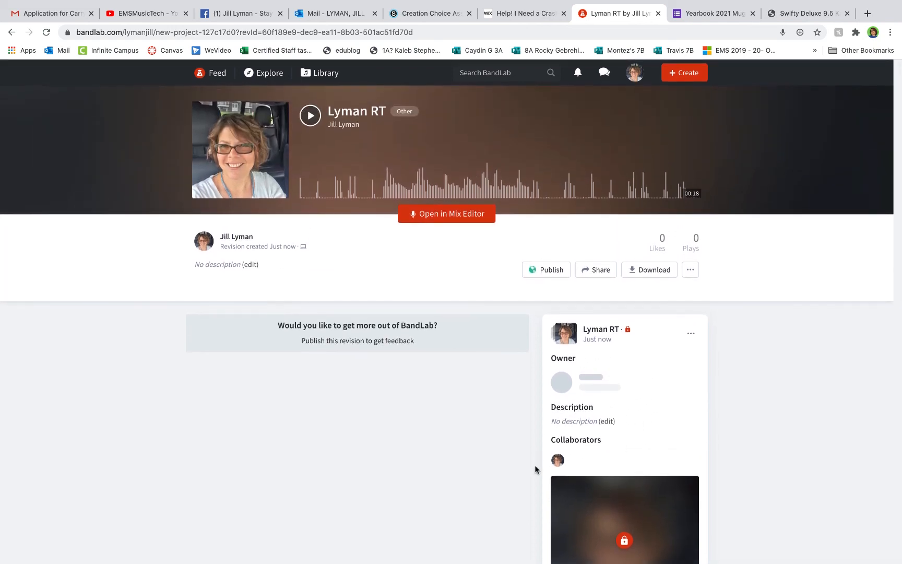
left_click(603, 544)
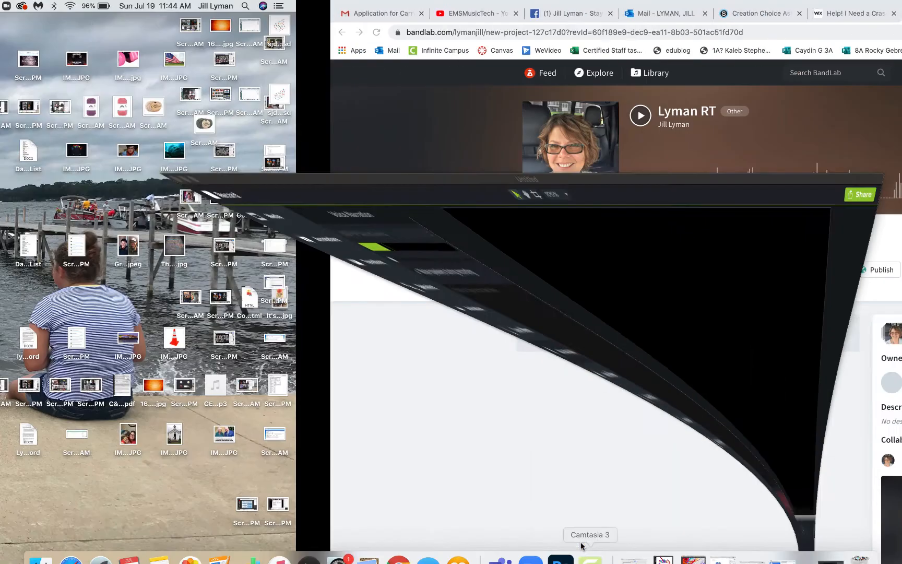